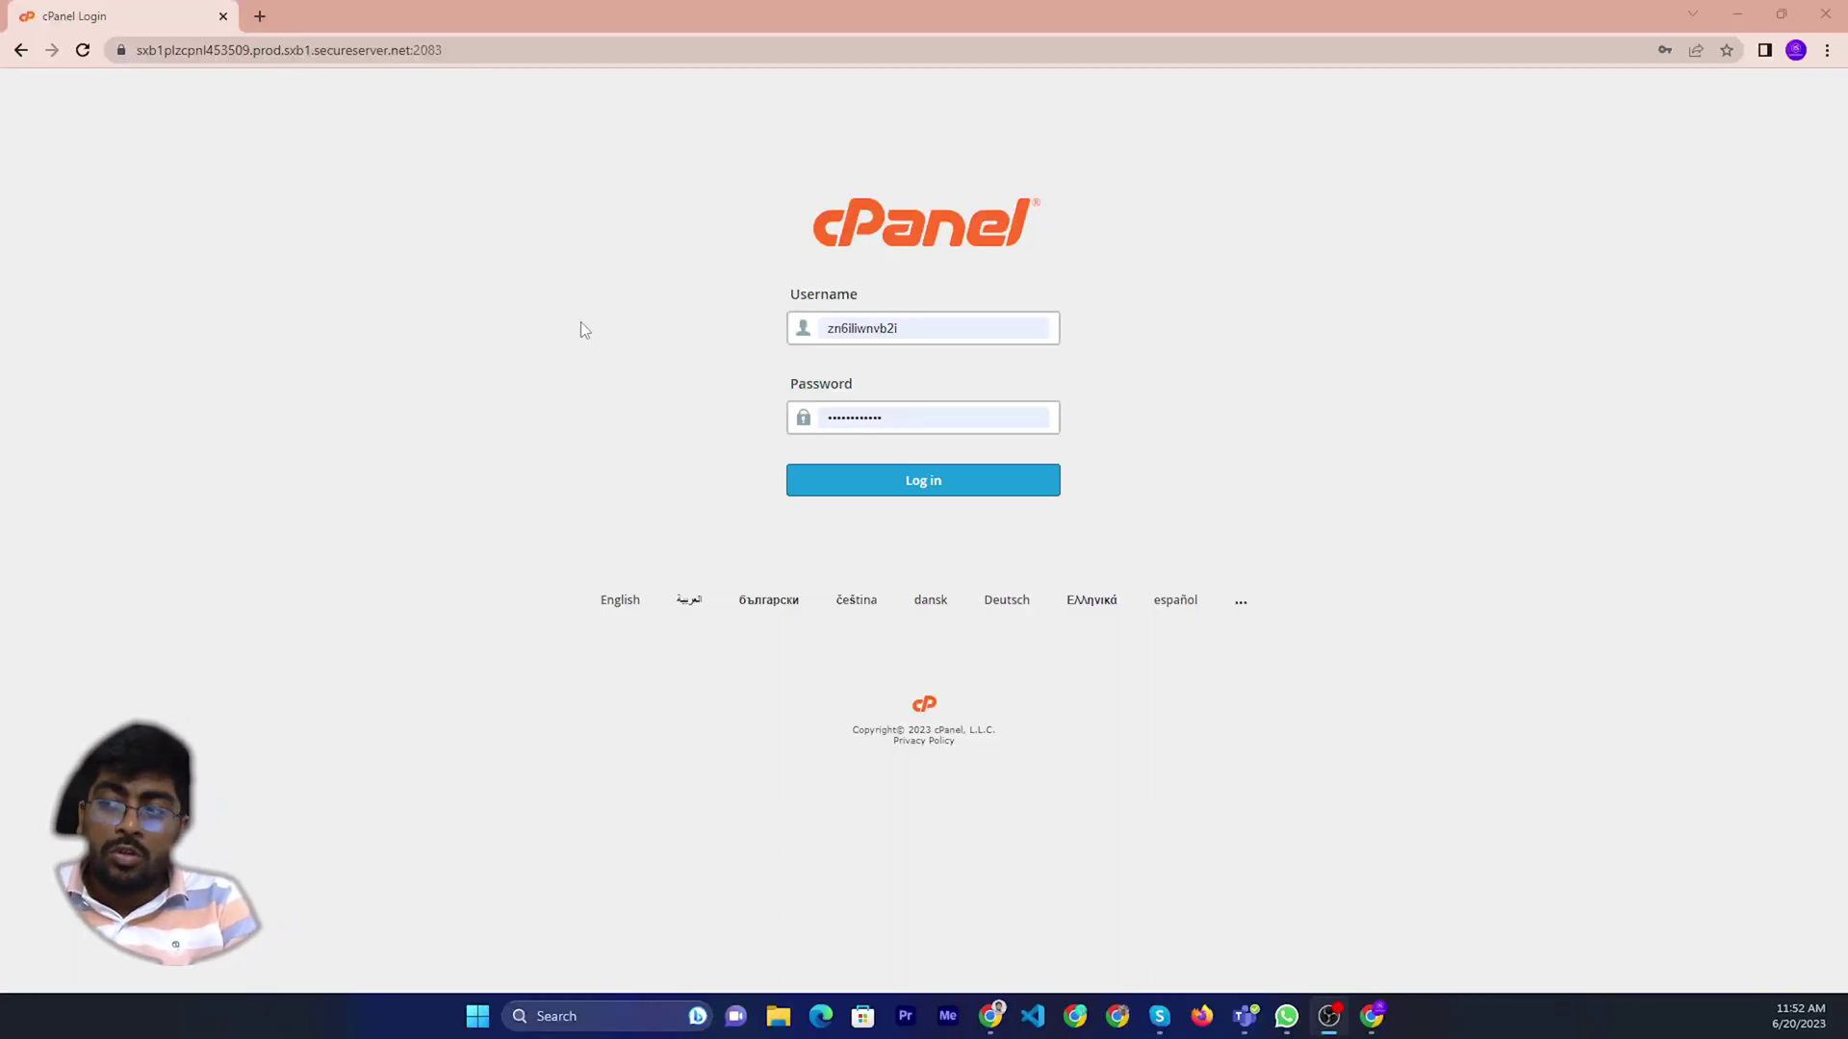
Step: Log in to the cPanel hosting account with the username and password
left_click(941, 483)
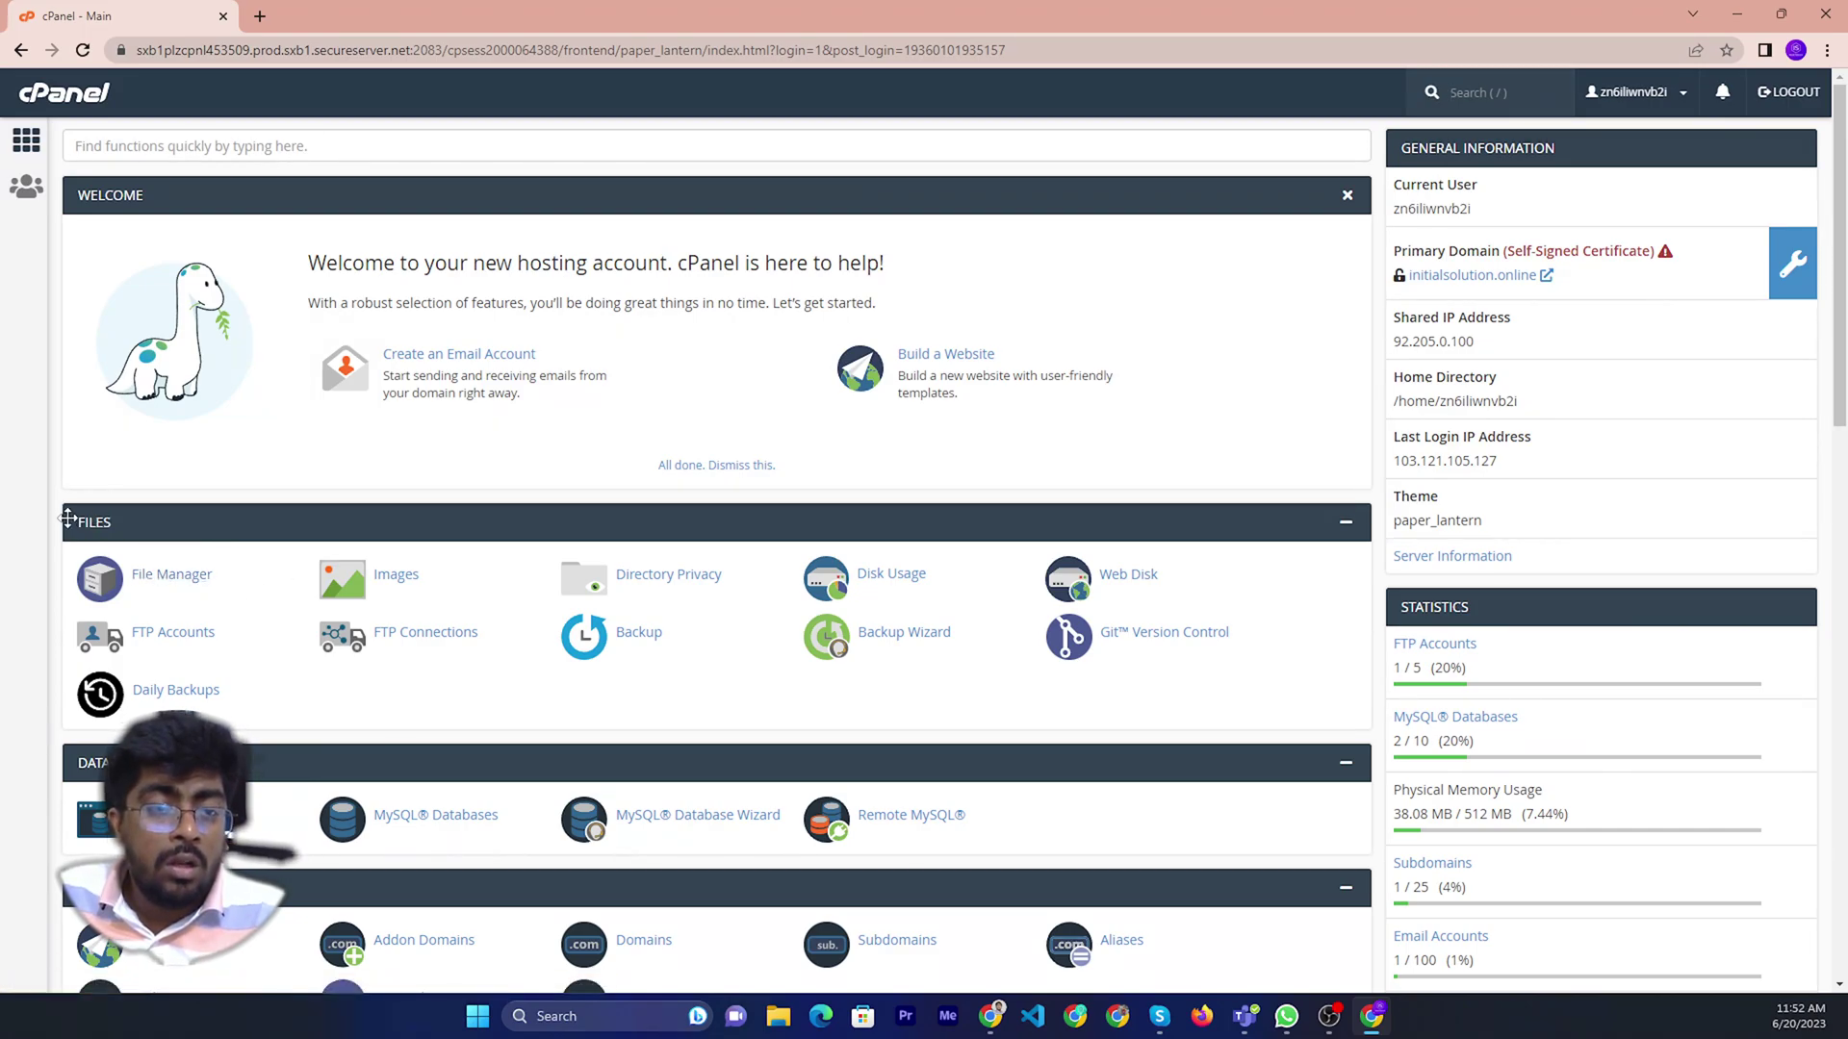
Step: Open File Manager from the Files section and enter the public_html folder
left_click(169, 579)
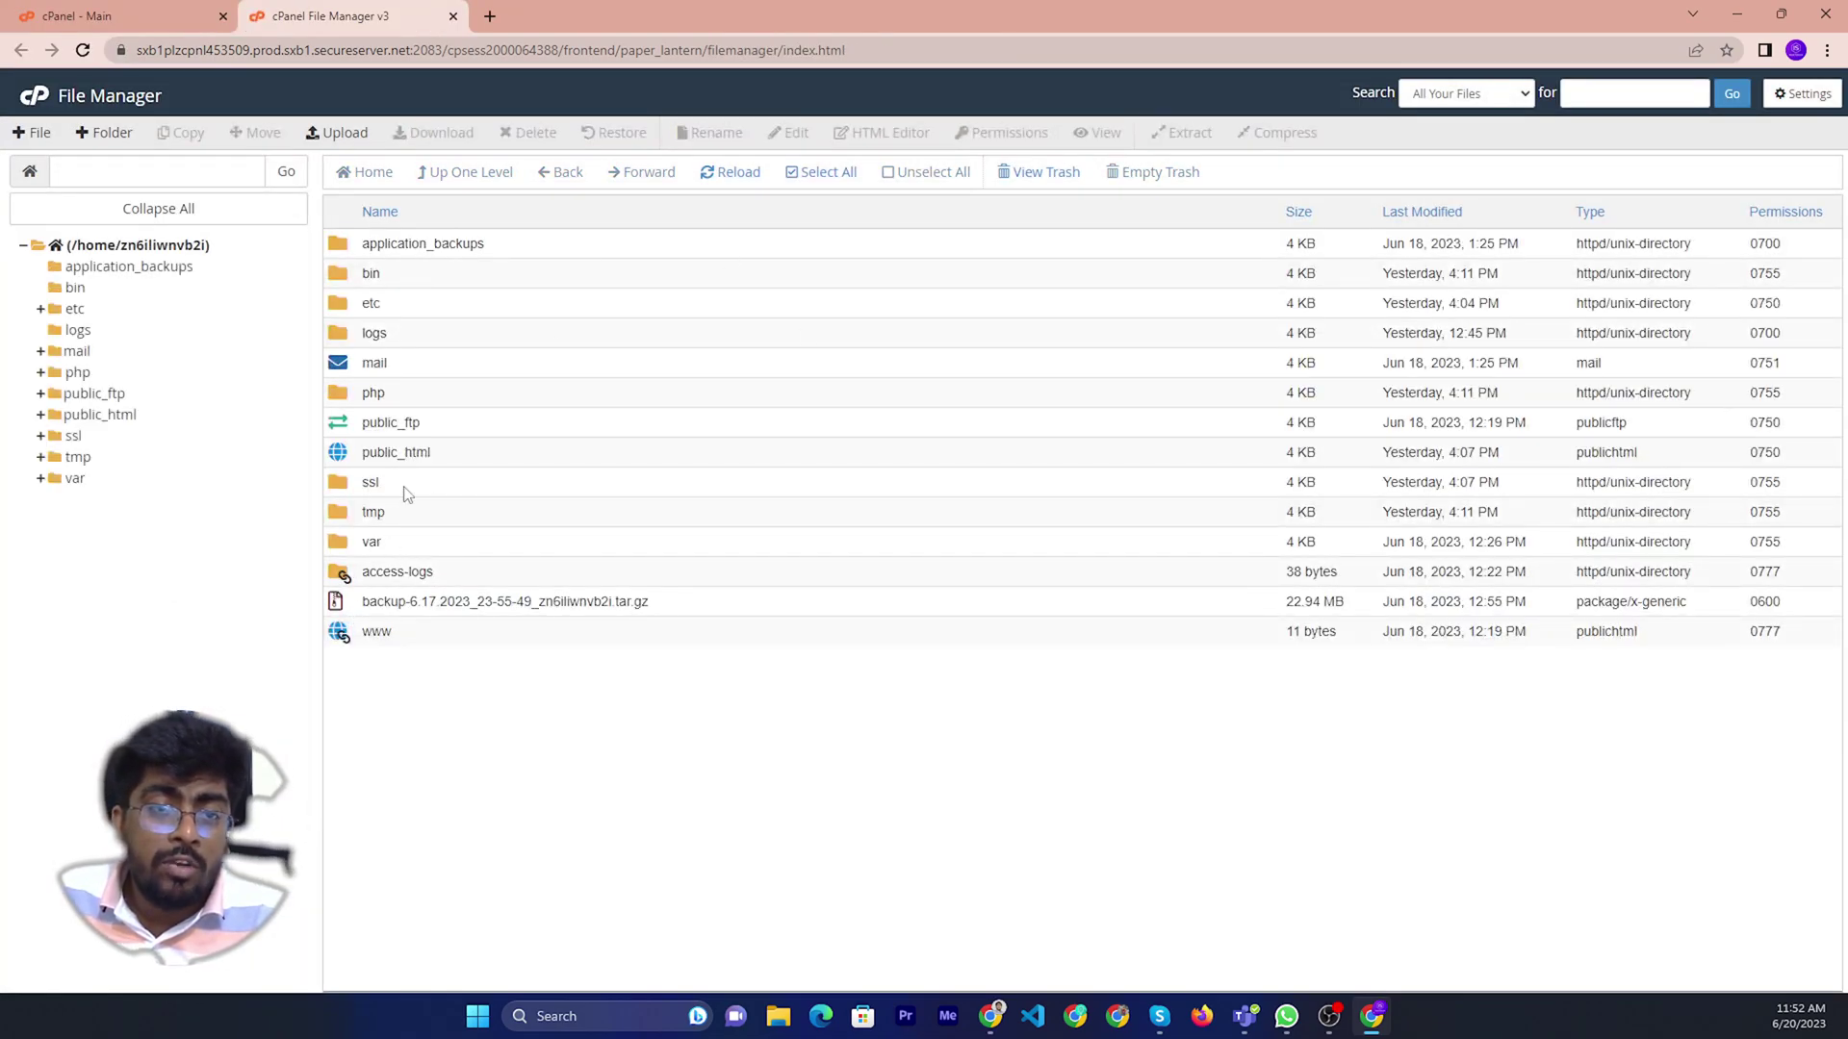
double_click(337, 455)
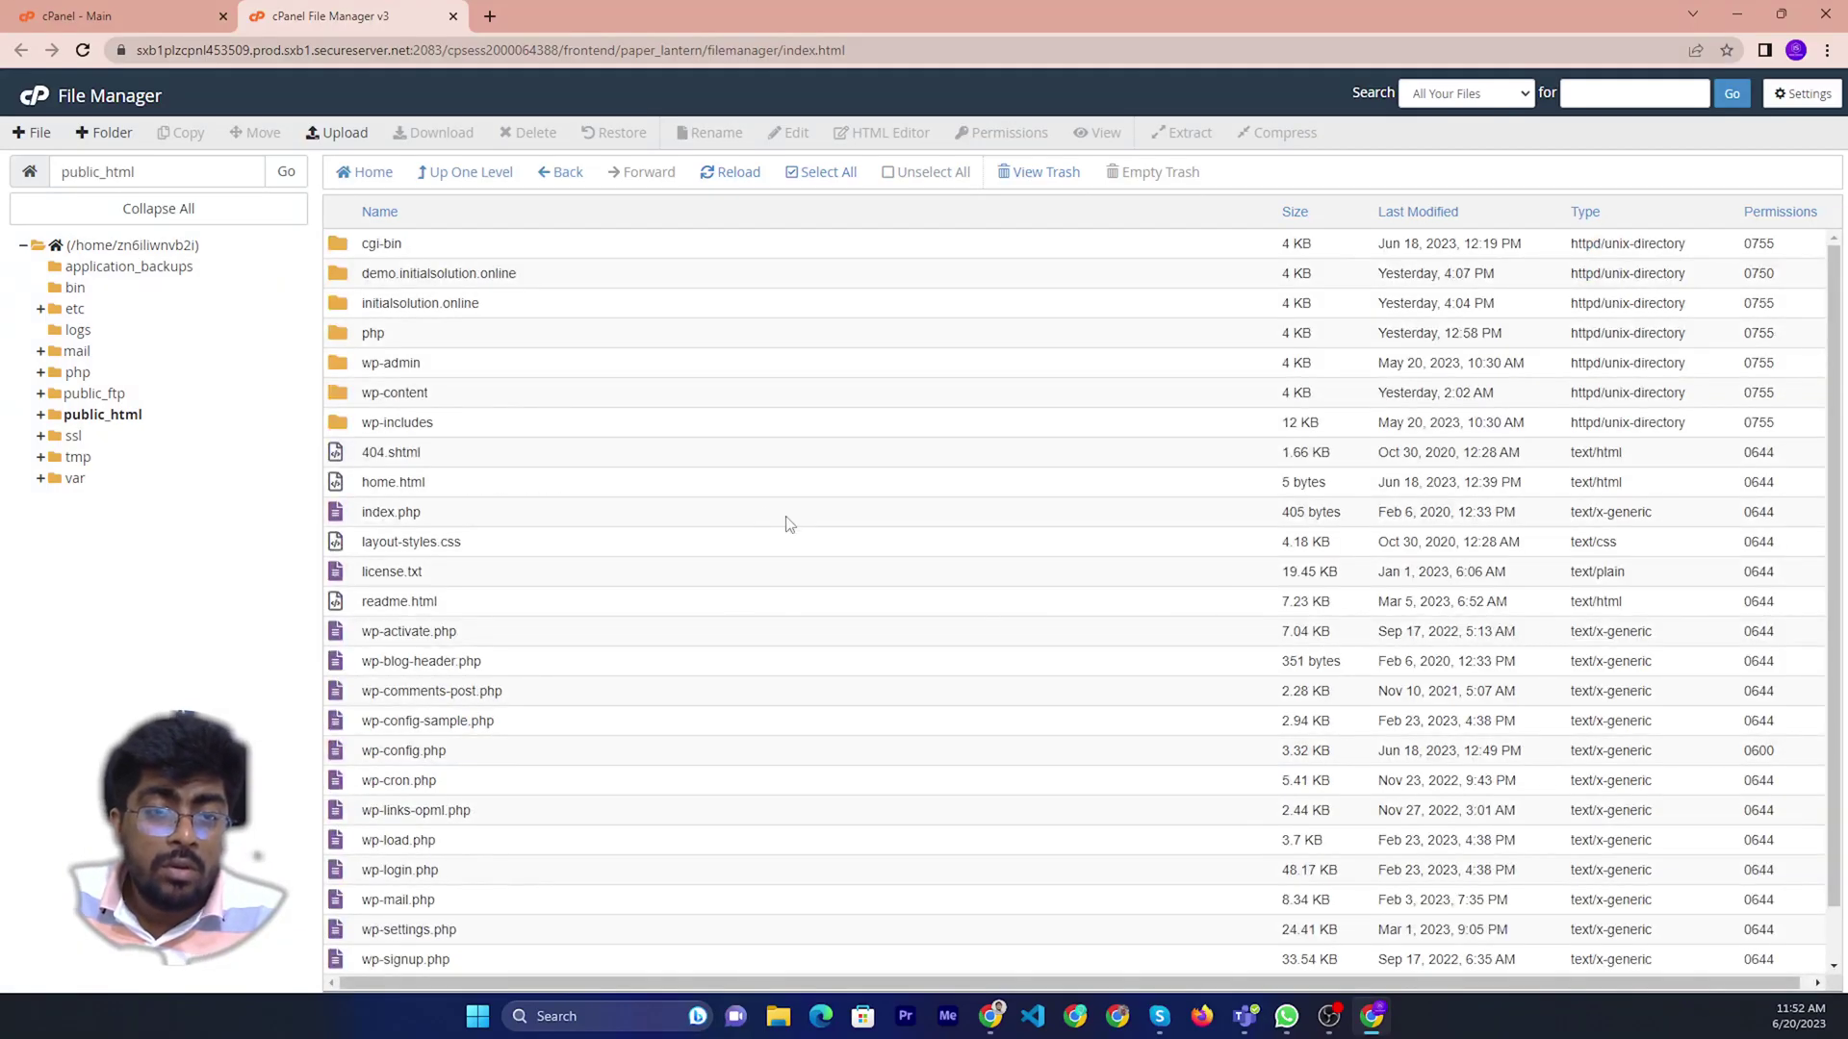
scroll(643, 462, "down", 2)
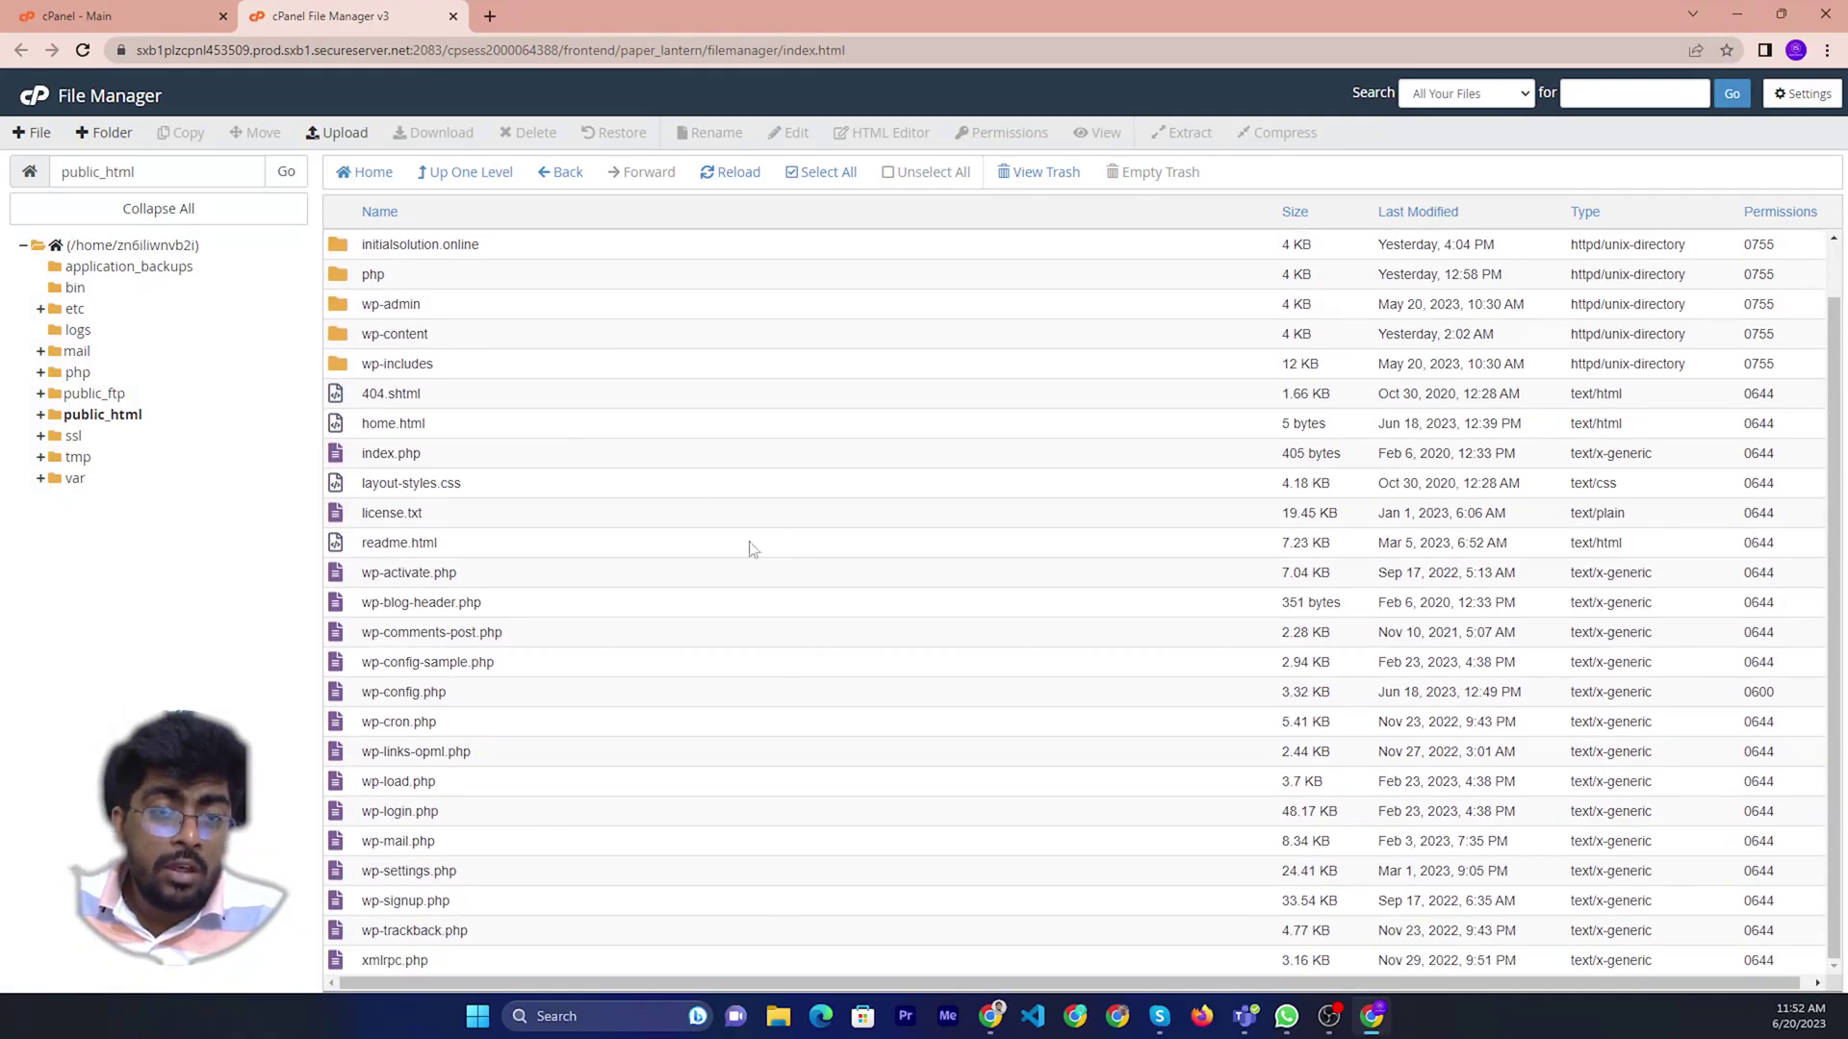
scroll(768, 549, "up", 2)
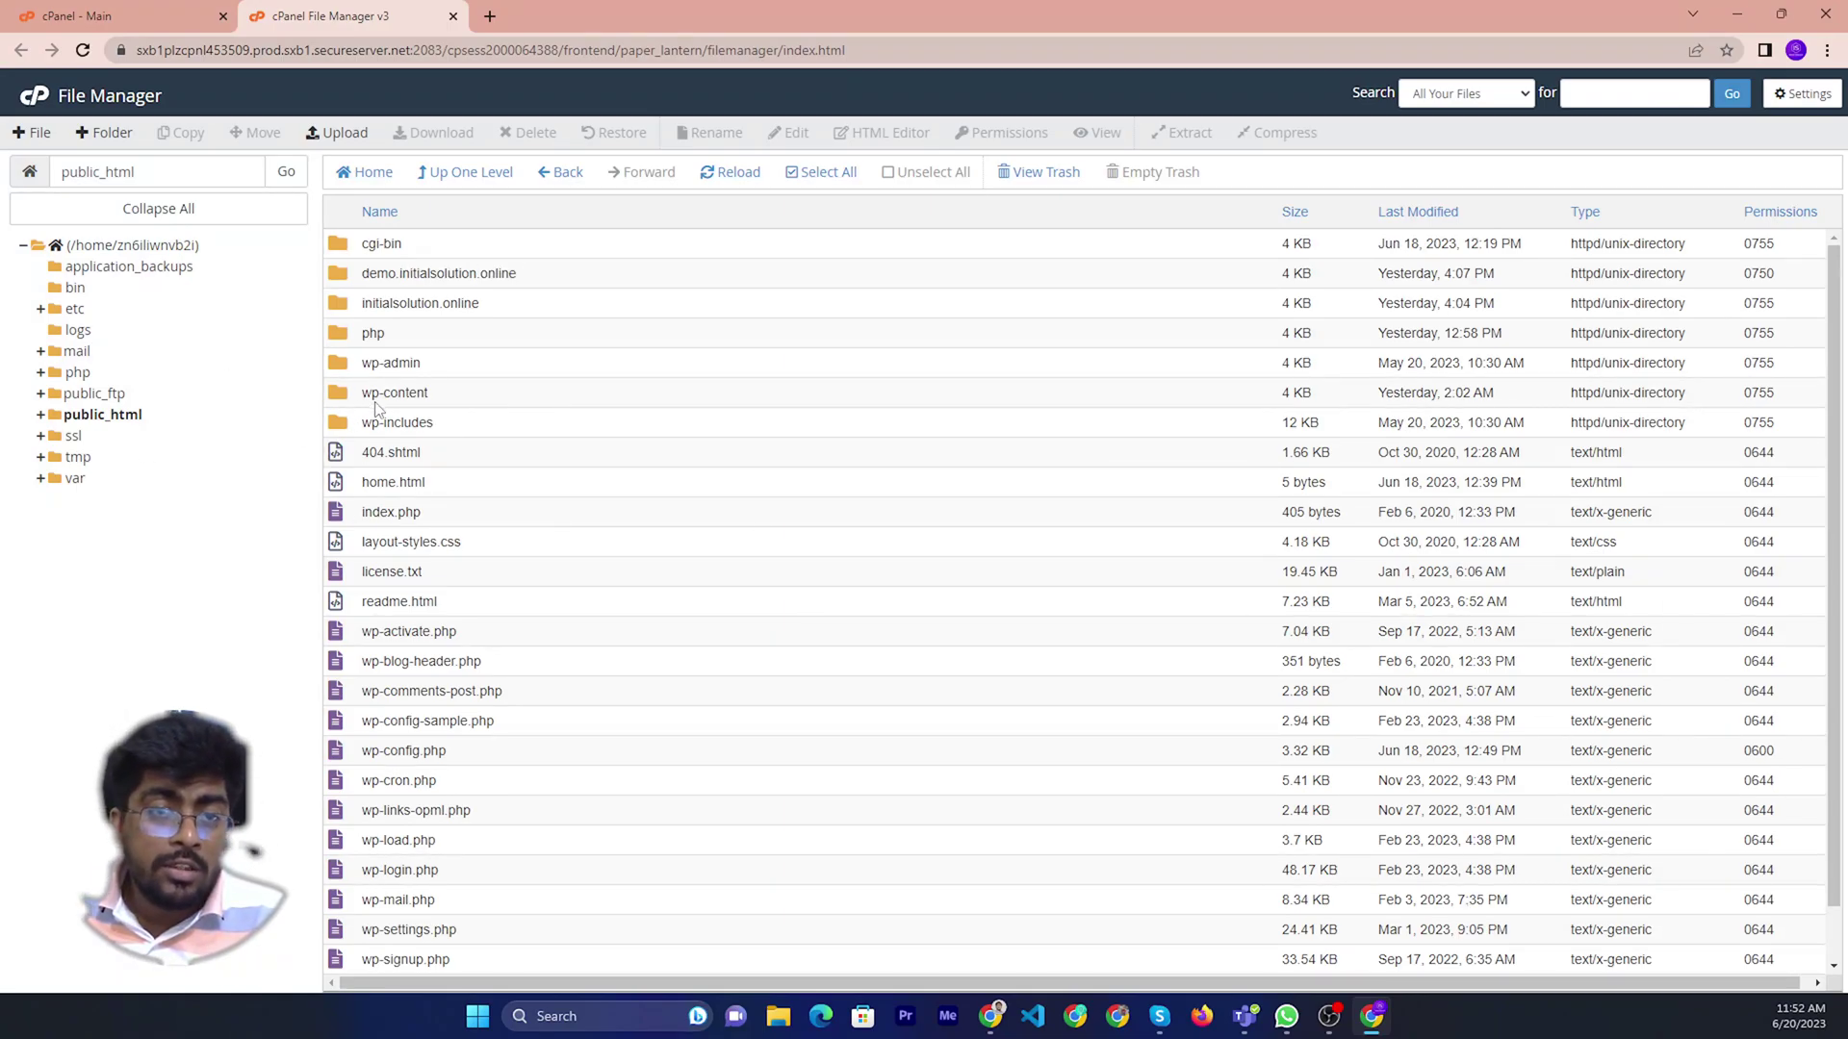
Step: Enable Show Hidden Files (dotfiles) in File Manager Settings and save the preference
left_click(1801, 93)
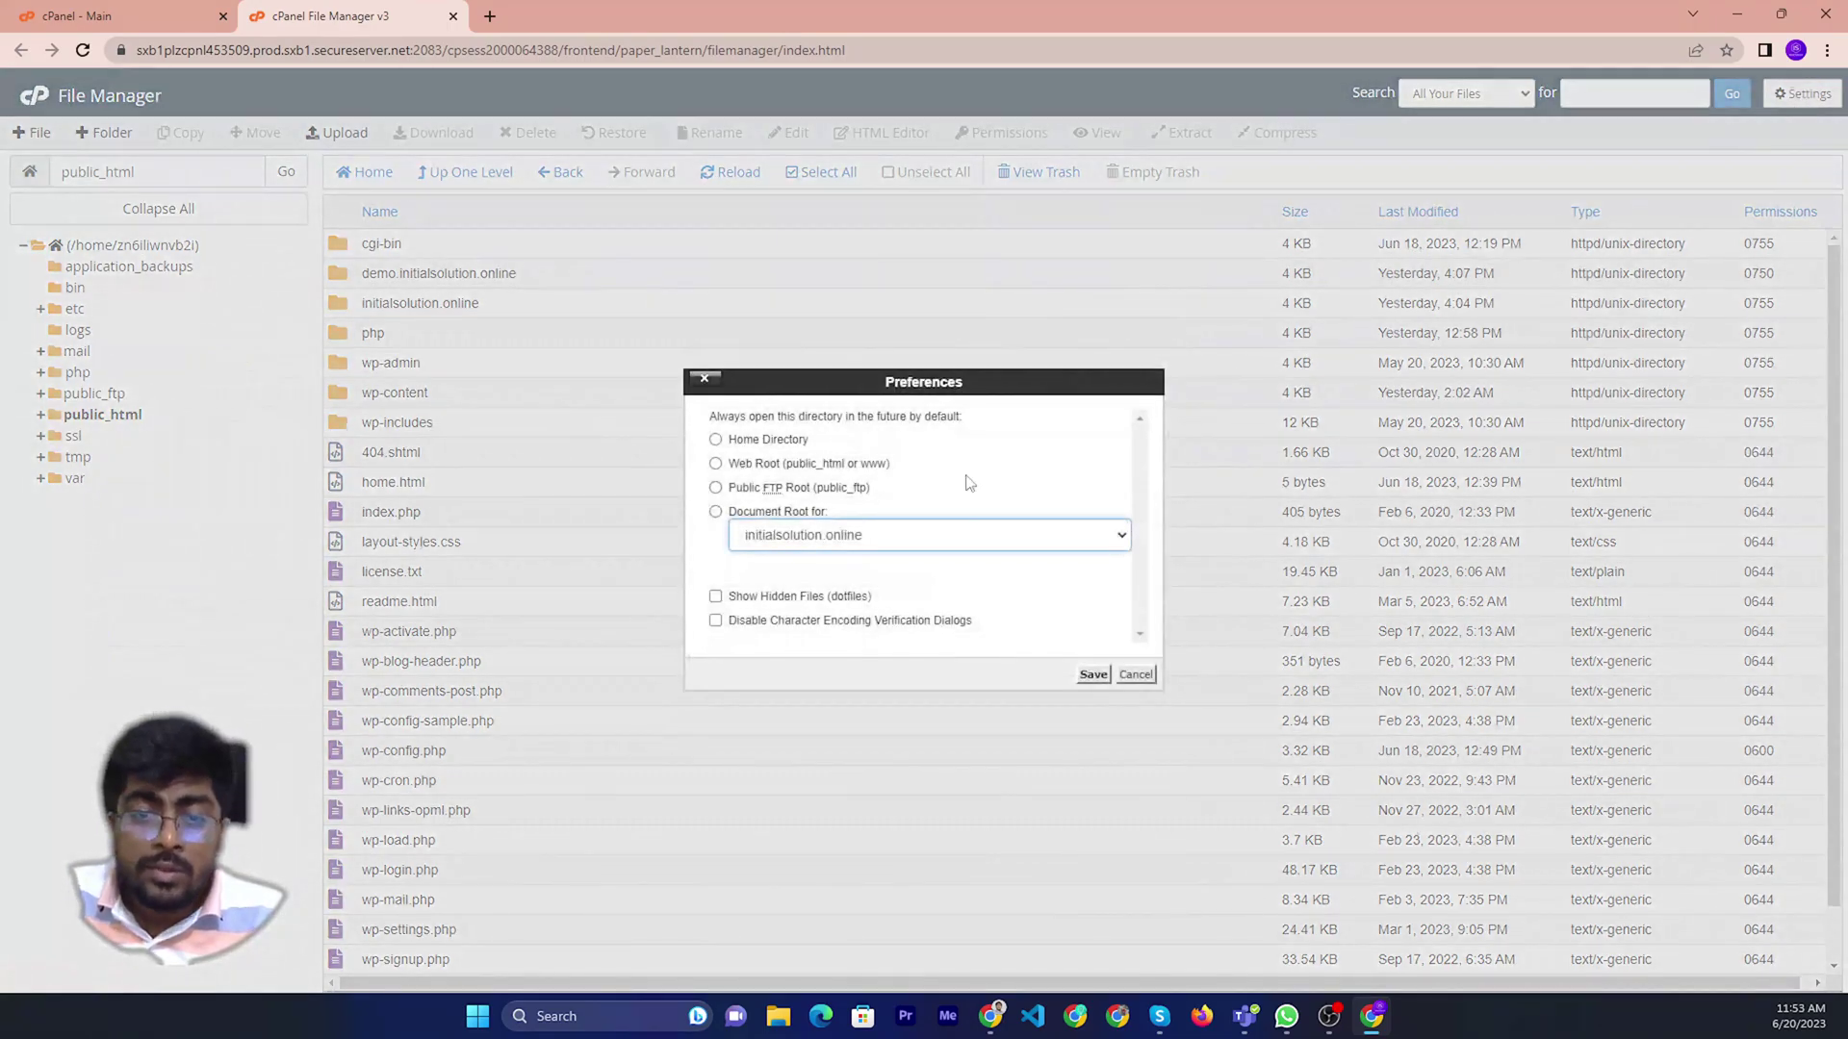
left_click(714, 596)
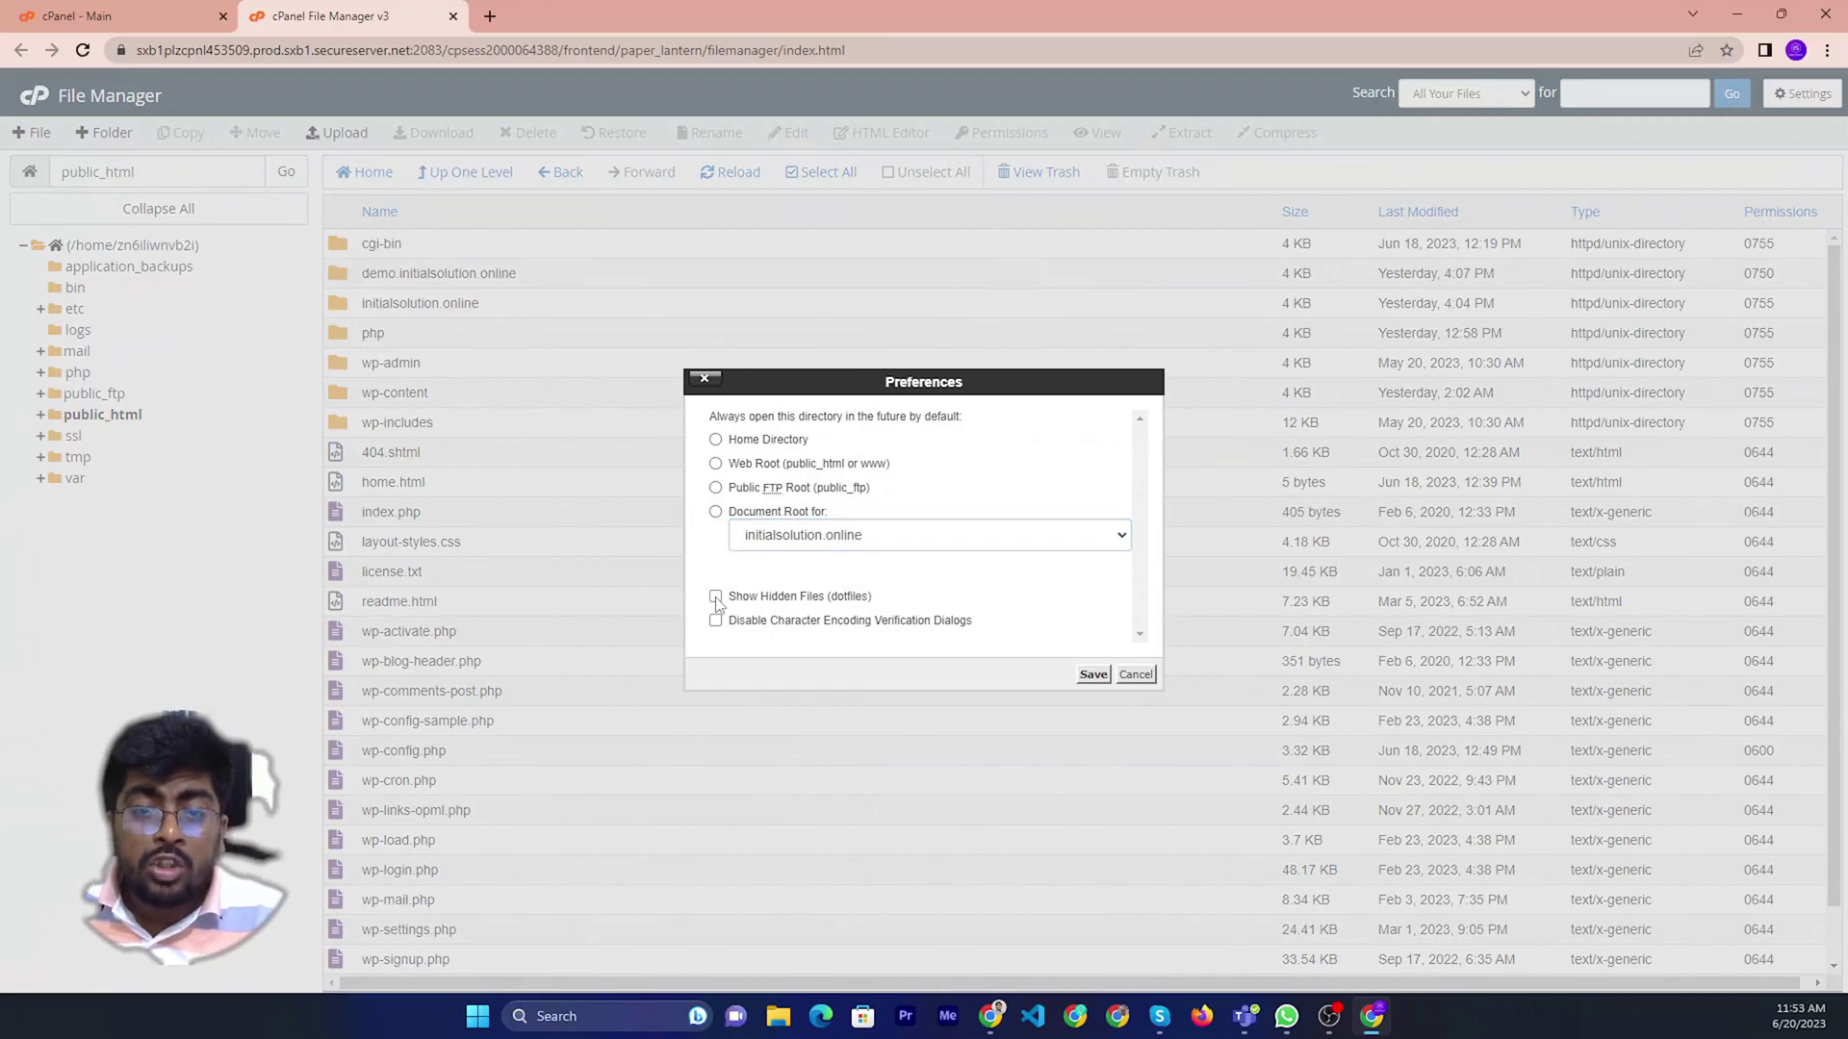
left_click(1093, 676)
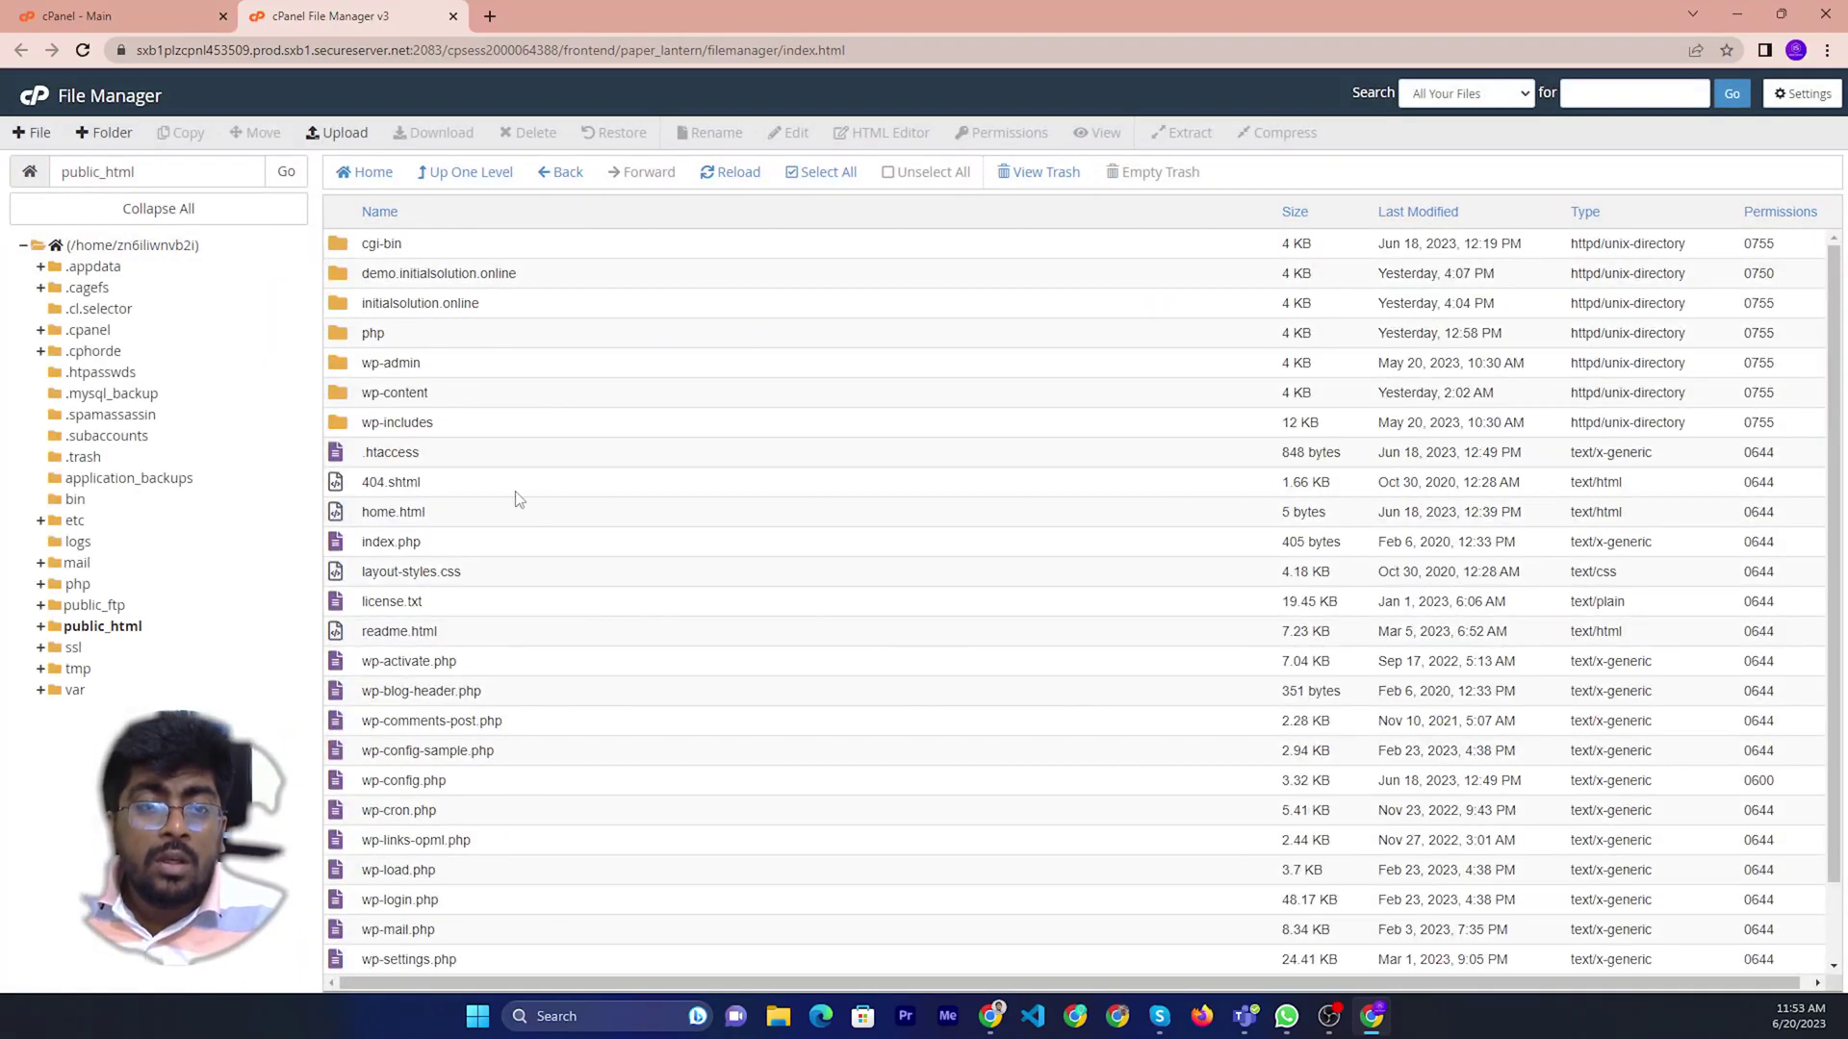
left_click(351, 461)
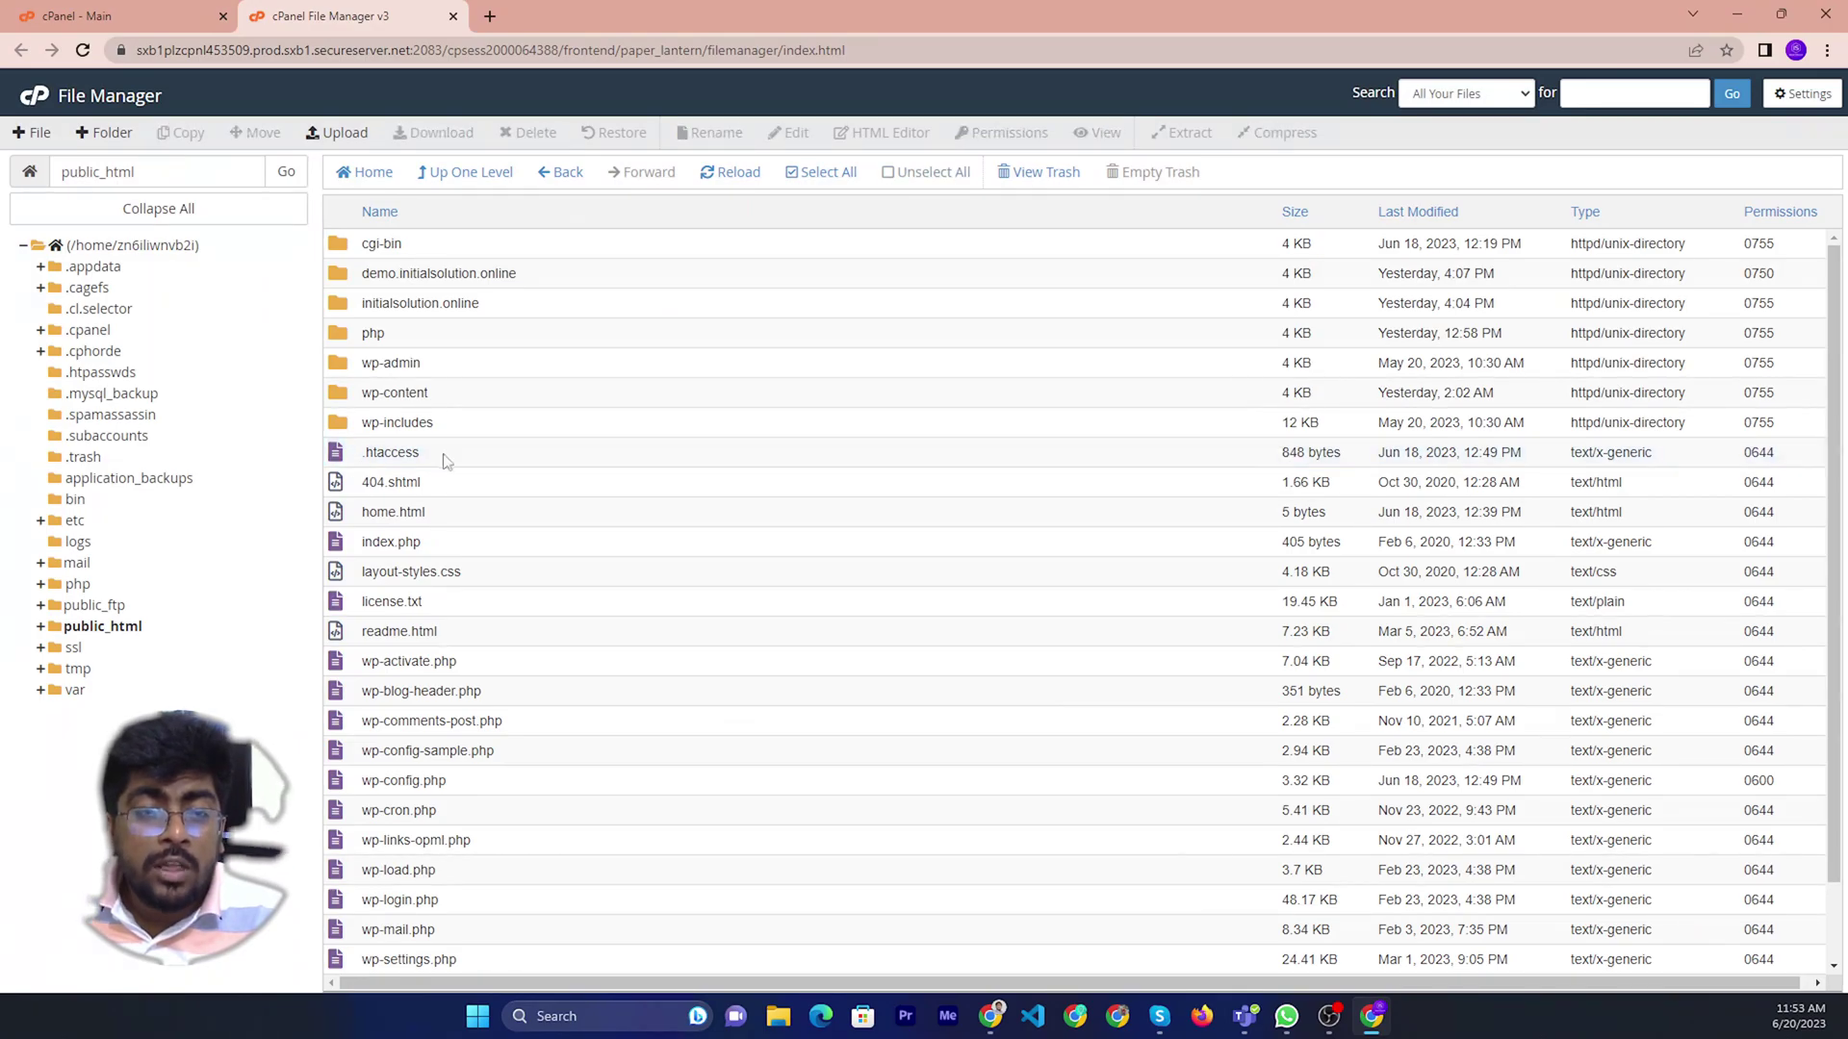
left_click(404, 457)
left_click(1805, 93)
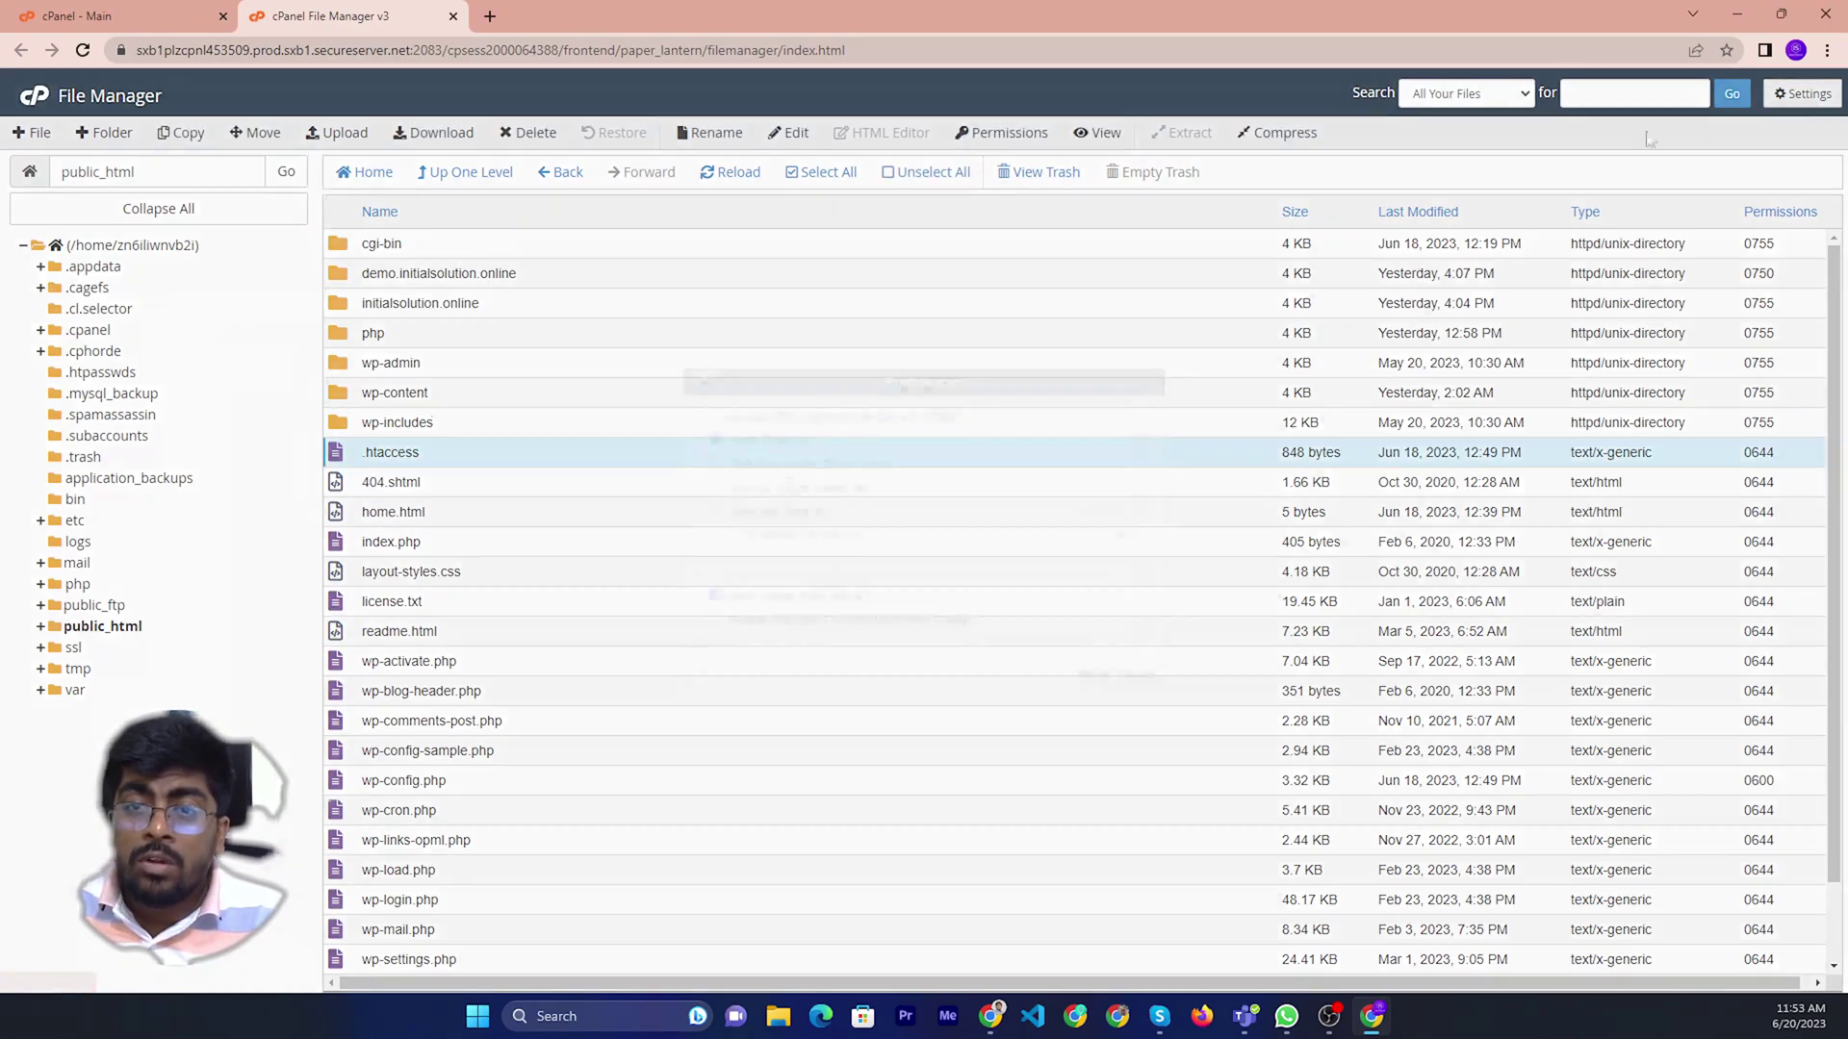
left_click(1137, 675)
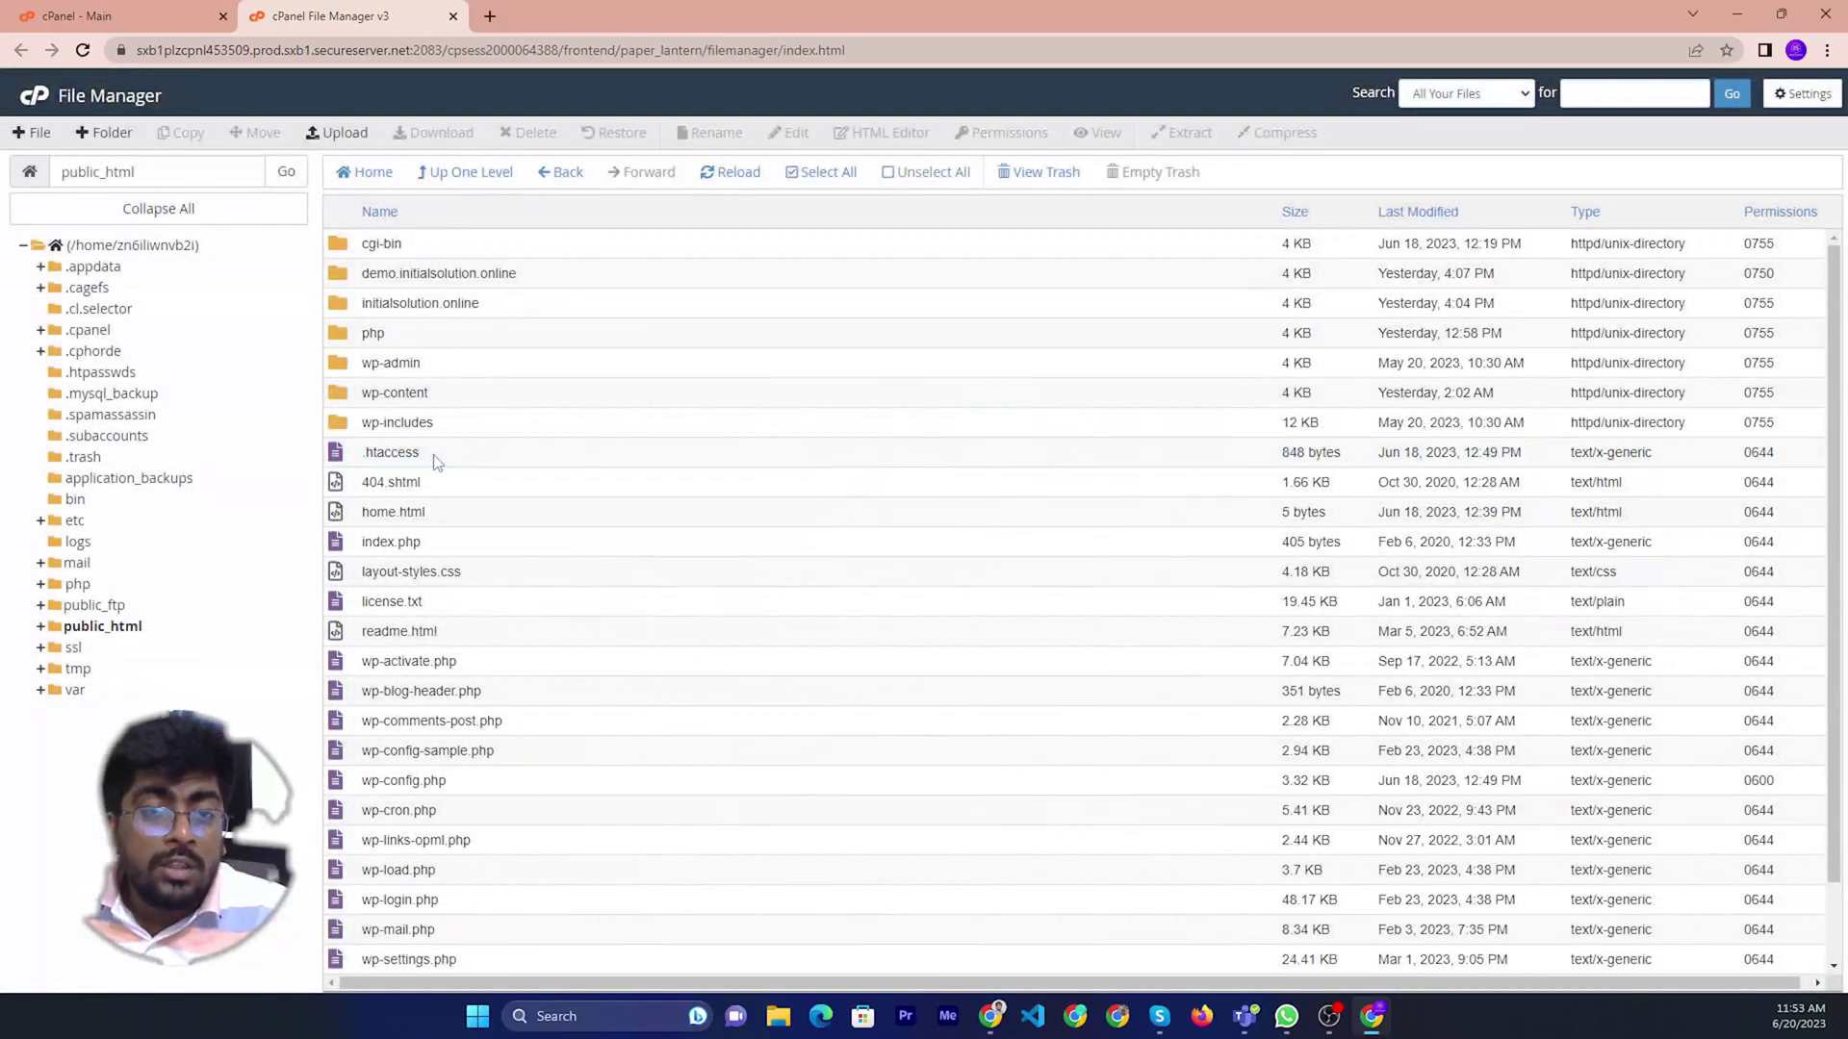
right_click(386, 456)
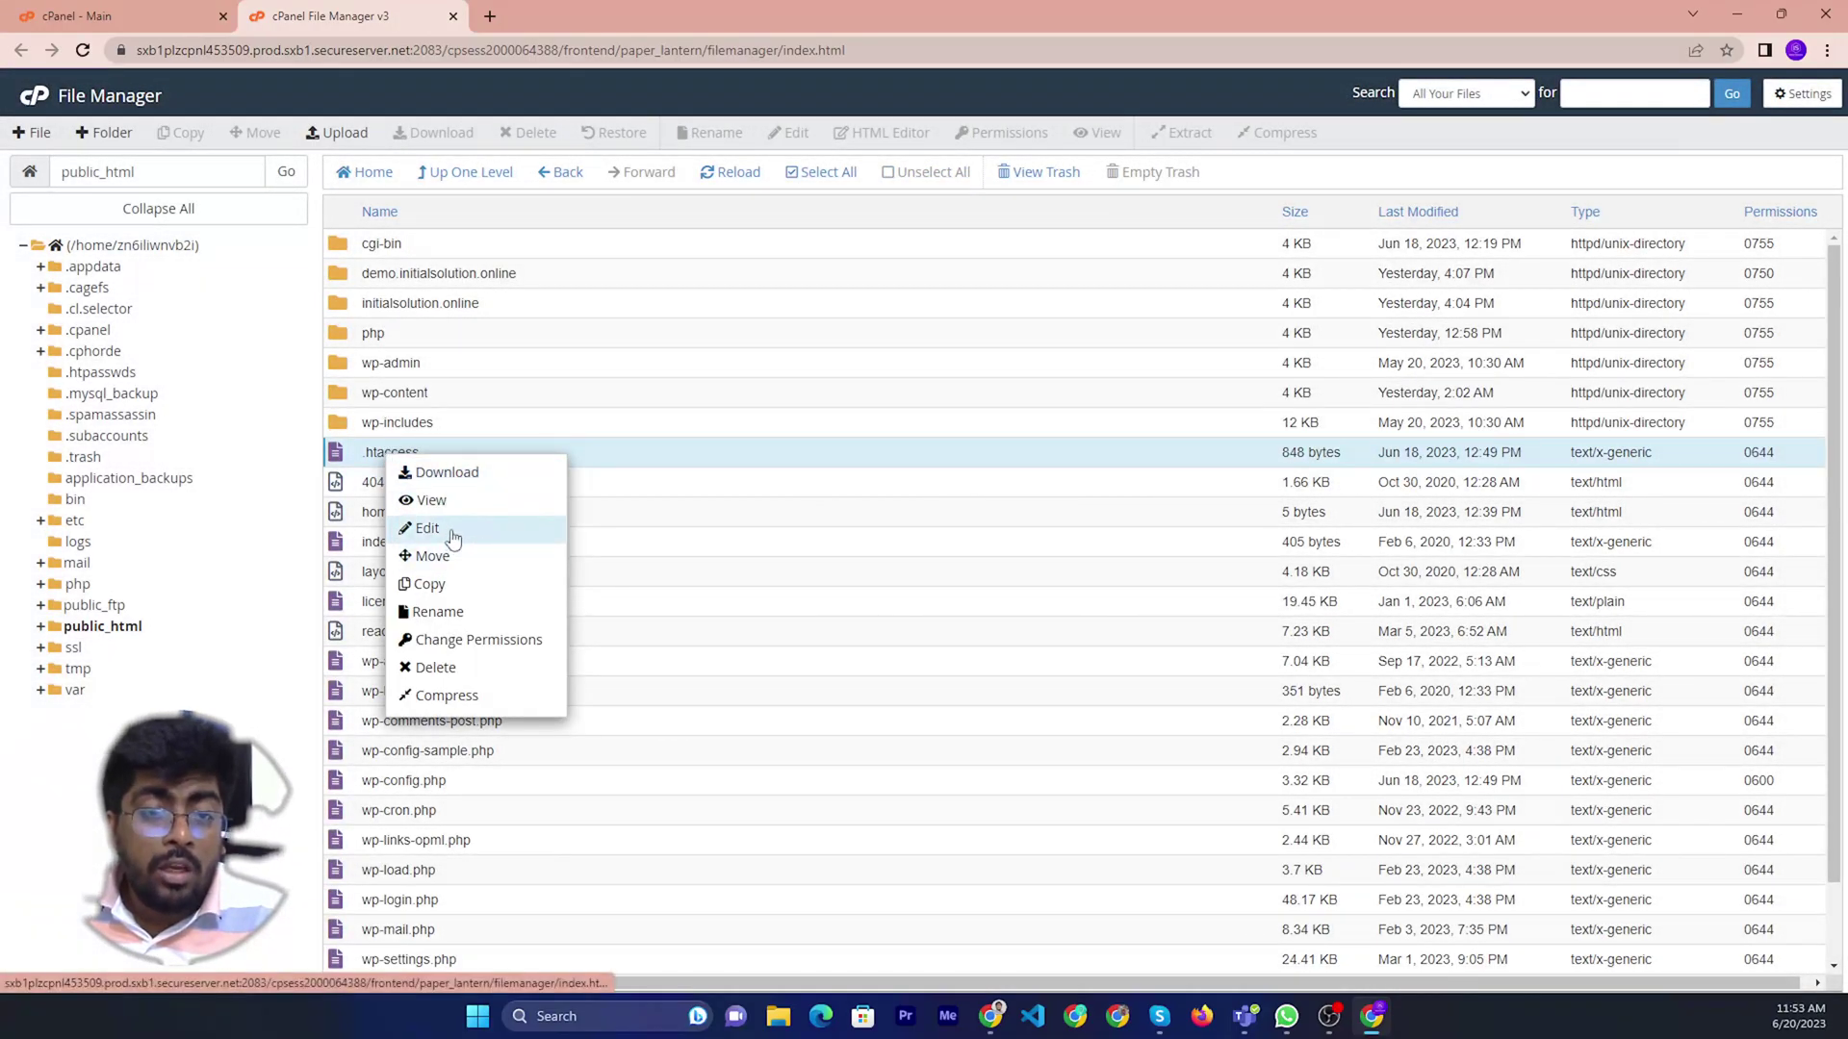
left_click(467, 528)
left_click(1101, 680)
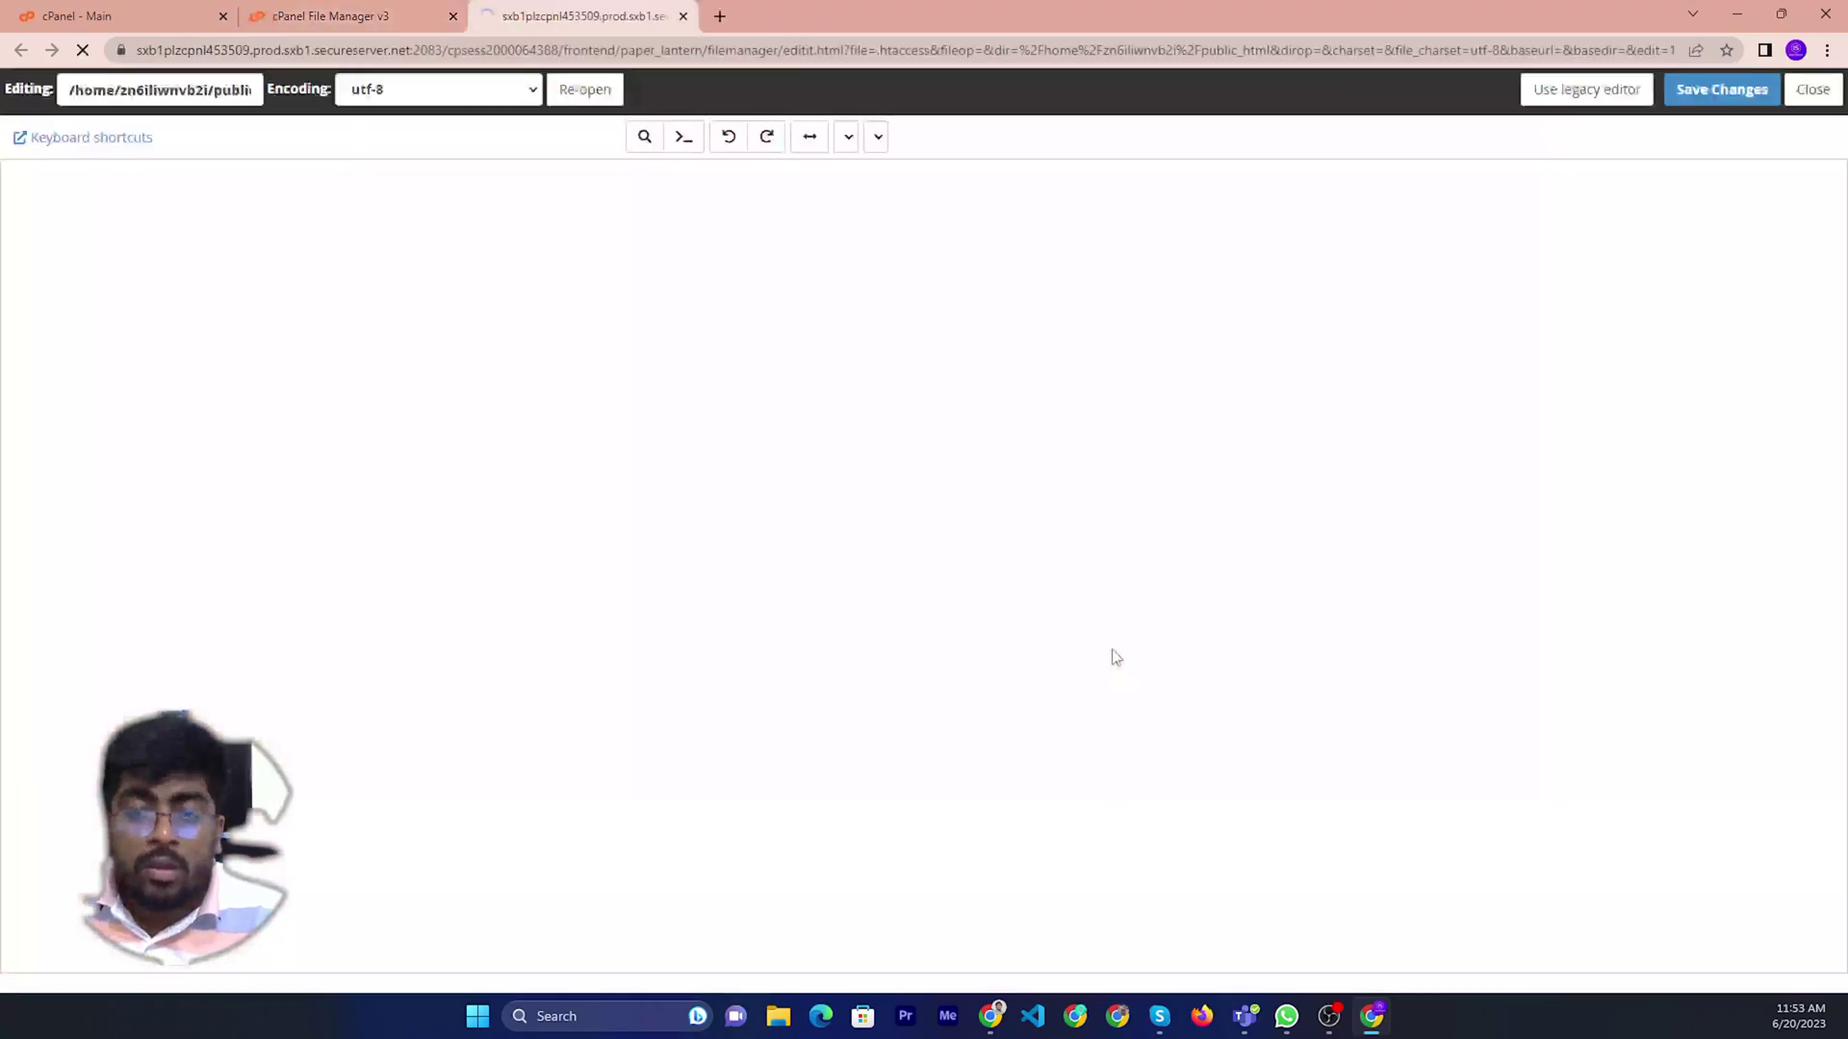
left_click(682, 16)
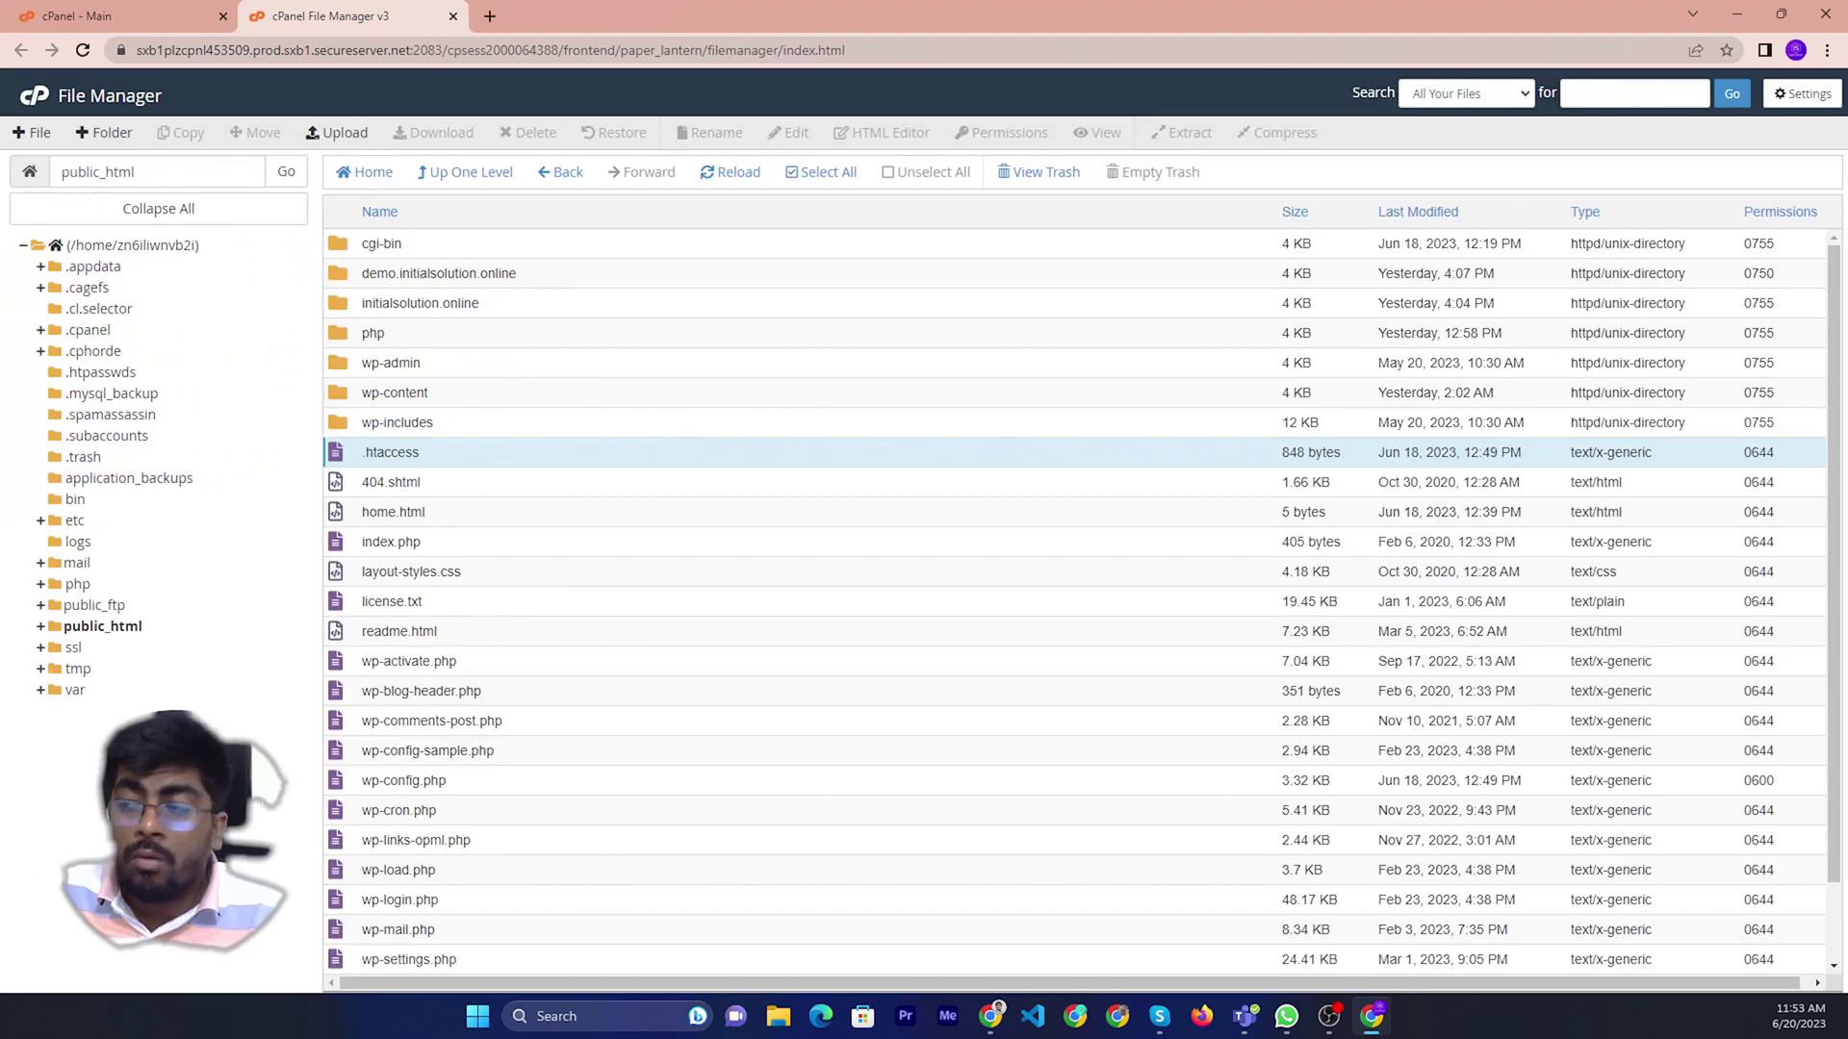